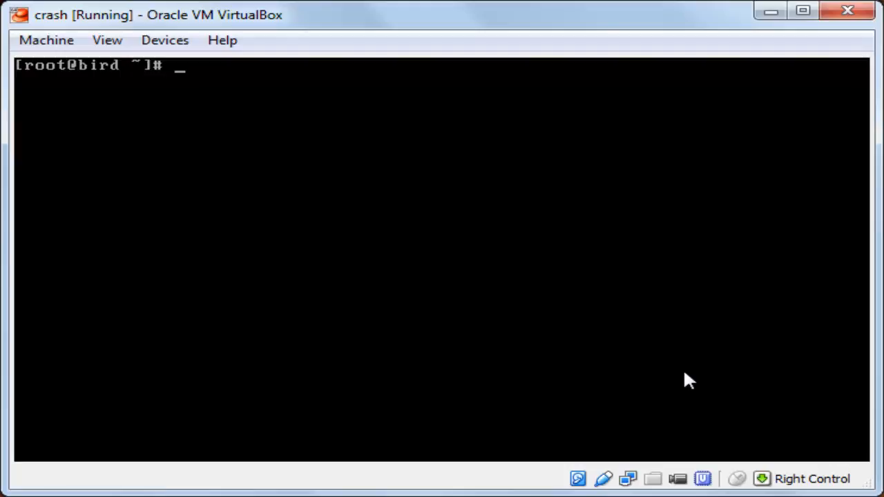
- Open /etc/sysconfig/network-scripts/ifcfg-eth0 in vi
text(vi /etc/)
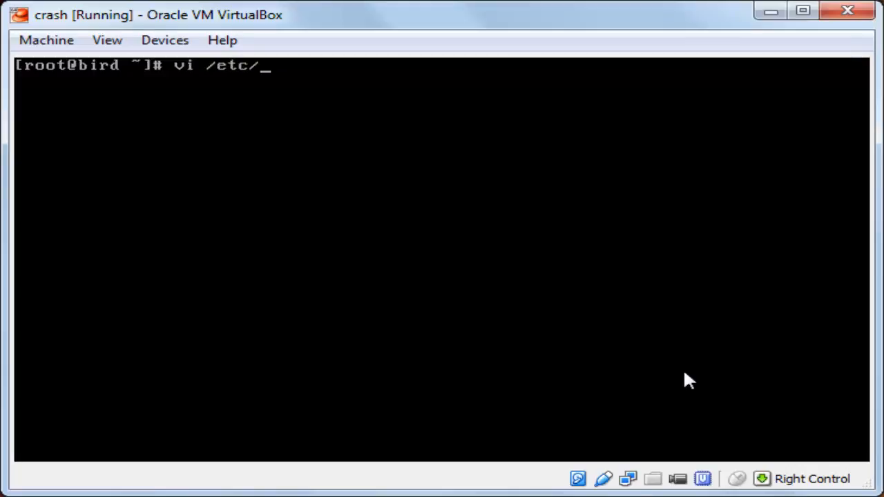
text(sysco)
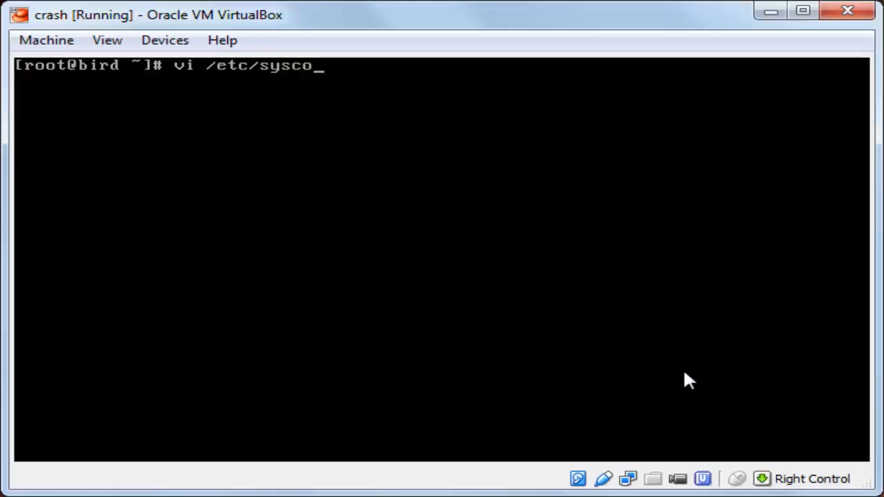
text(nfig)
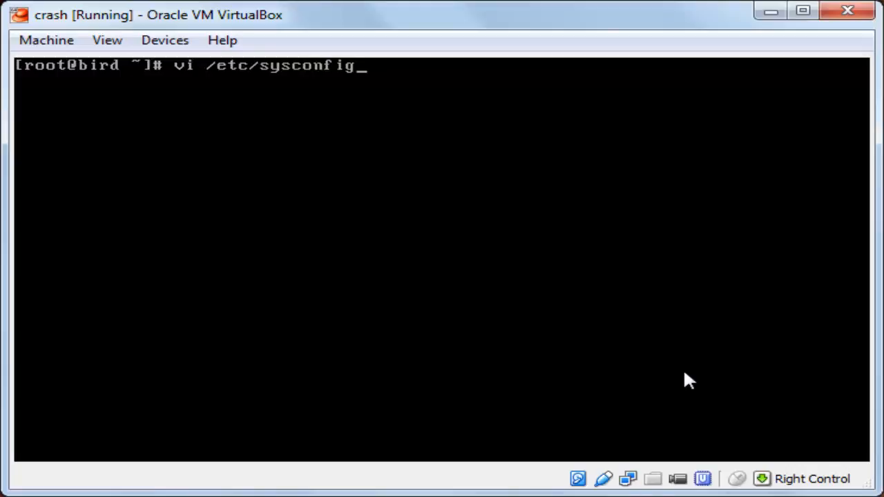
text(/netwo)
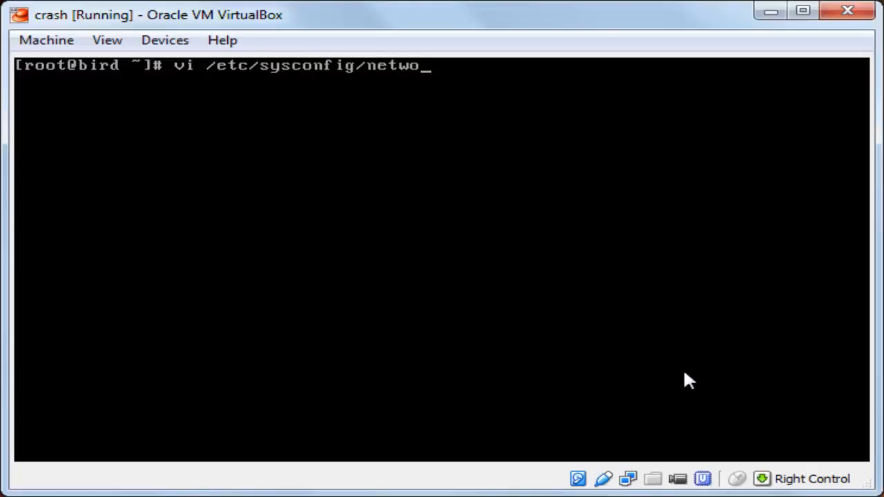
text(rk-script)
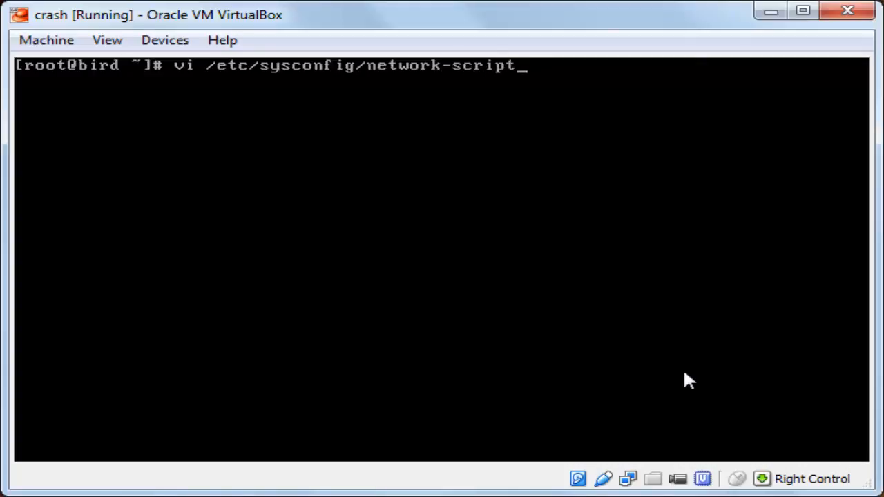
text(s/ifc)
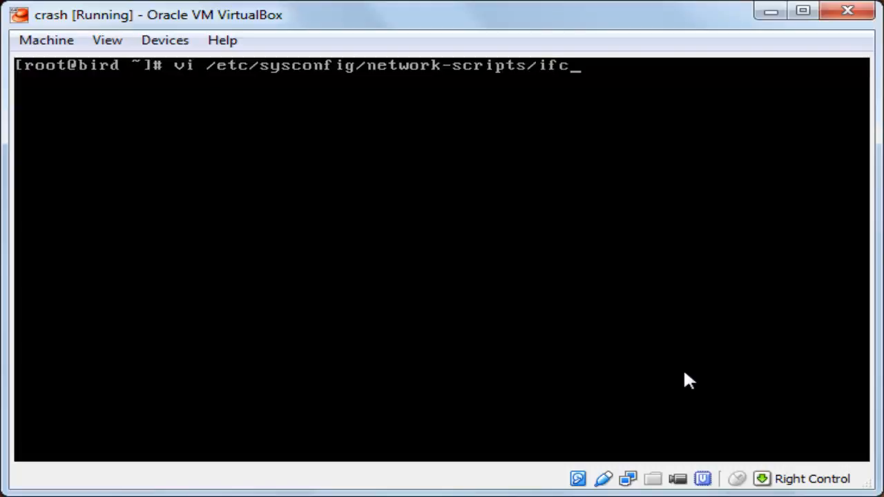
text(fg-eth)
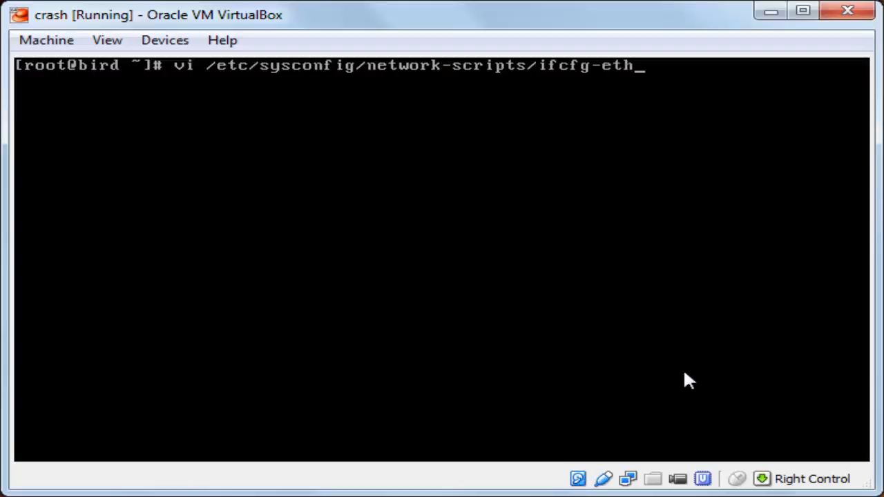
text(0)
key(Return)
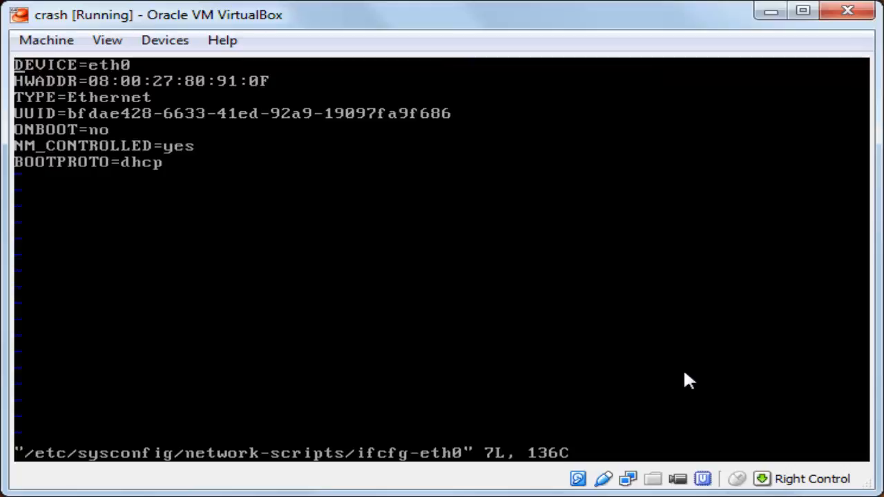
- Set the ONBOOT value to yes in the eth0 configuration file
key(i)
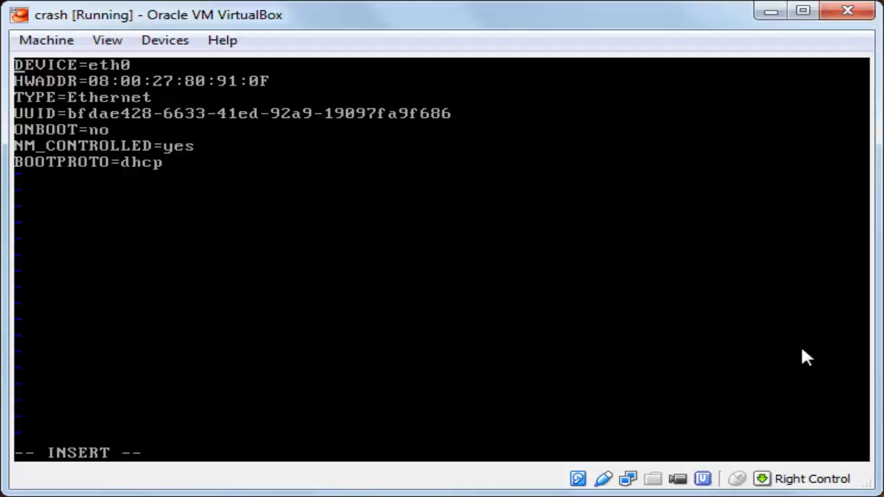
key(Down)
key(Down)
key(Down)
key(Down)
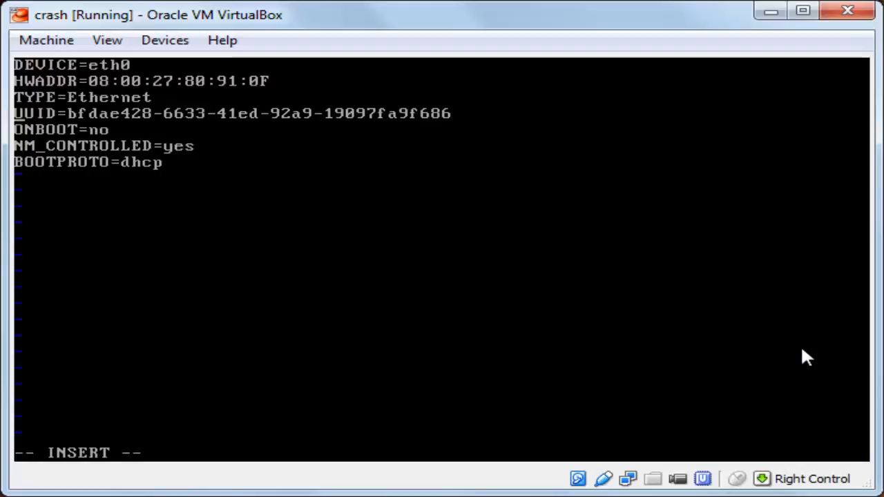
key(Right)
key(Right)
key(Right)
key(Right)
key(Right)
key(Right)
key(Right)
key(Right)
key(Right)
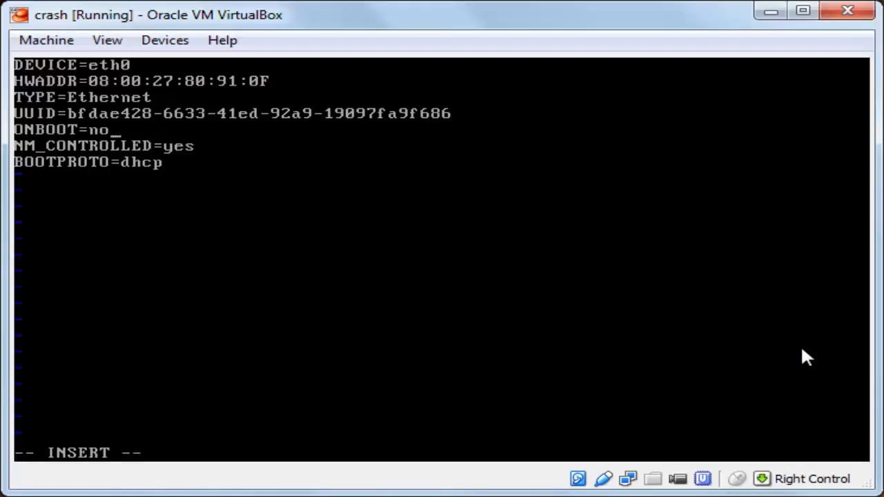
key(BackSpace)
key(BackSpace)
text(yes)
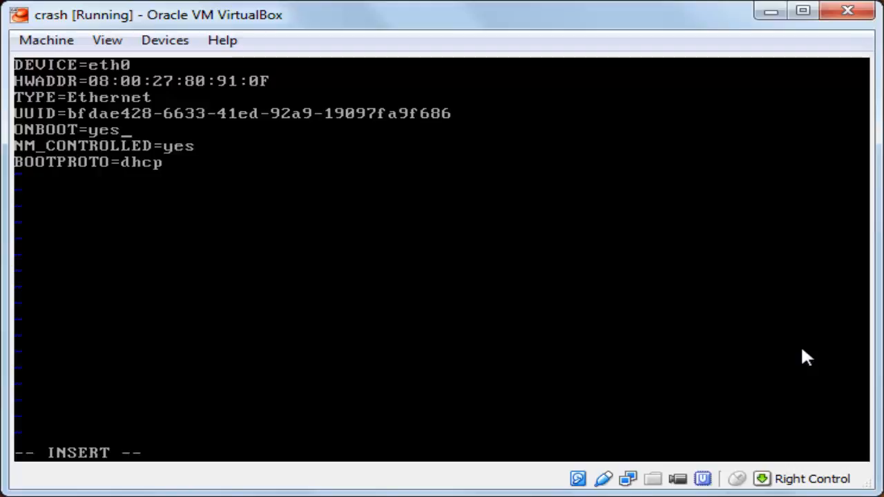
- Set the BOOTPROTO value to static in the eth0 configuration file
key(Down)
key(Down)
key(Right)
key(Right)
key(Right)
key(Right)
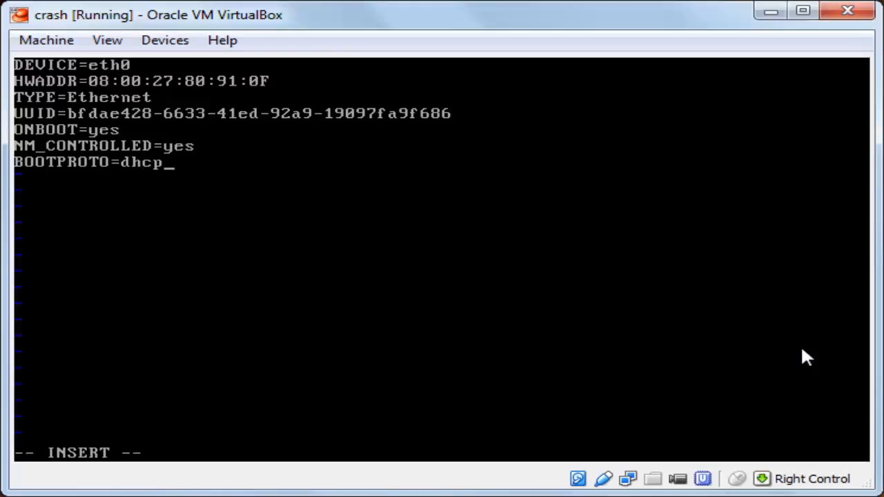
key(BackSpace)
key(BackSpace)
key(BackSpace)
key(BackSpace)
text(static)
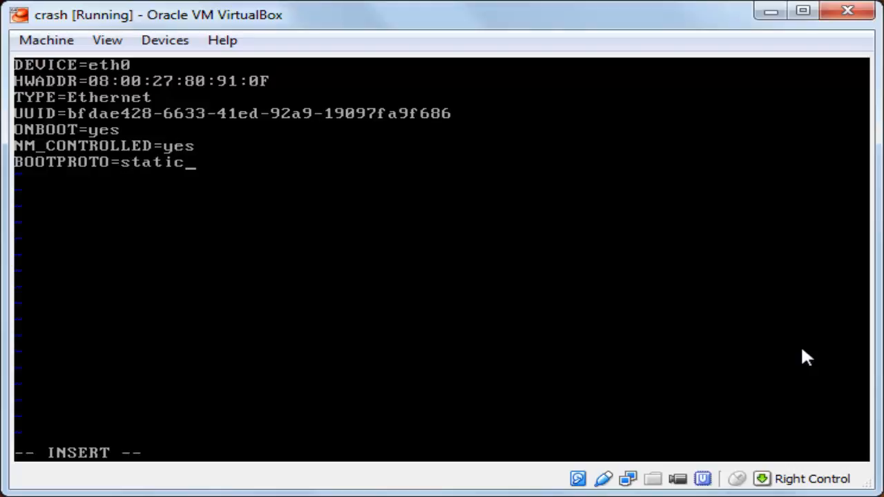
- Add the line IPADDR=192.168.1.50 below the BOOTPROTO entry
key(Return)
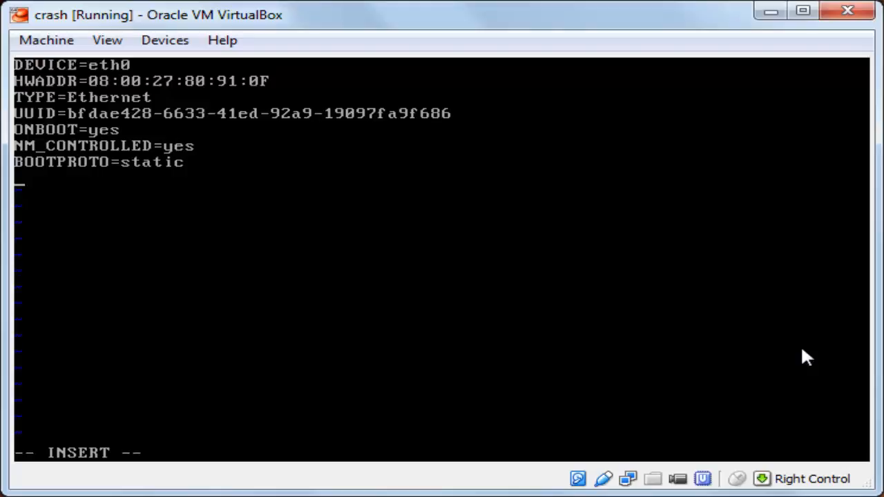
text(IPADD)
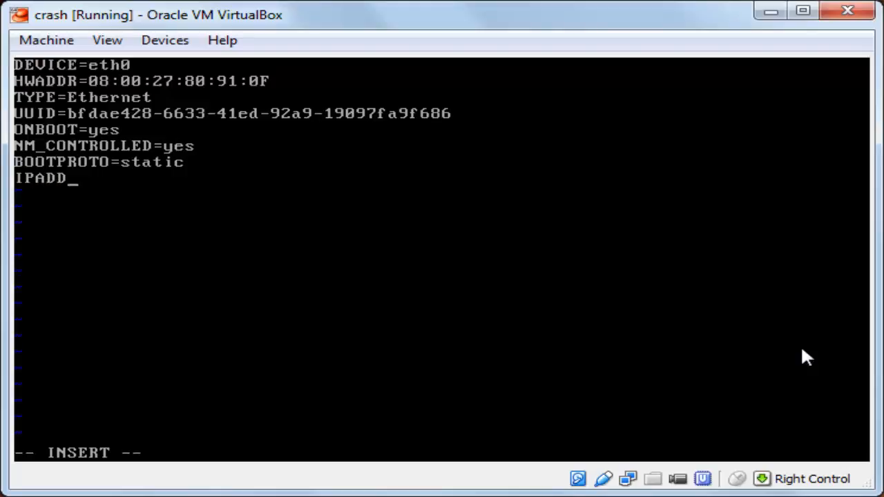
text(R=192.16)
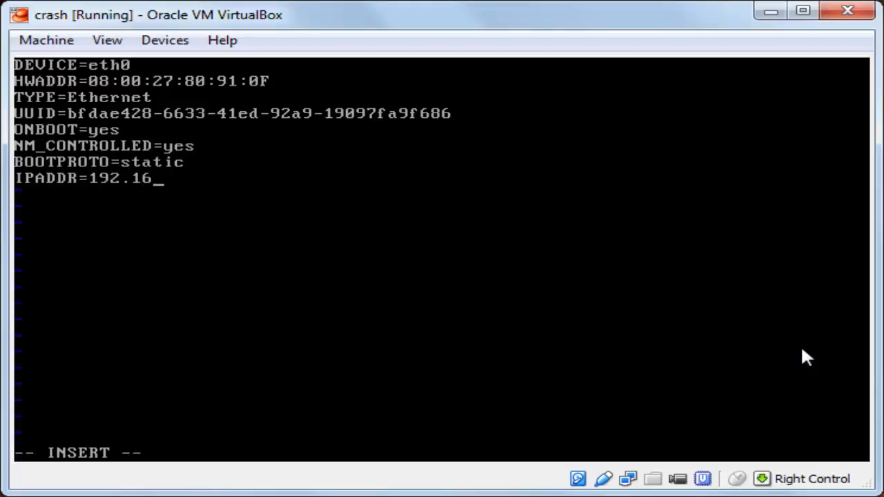
text(8.1.50)
- Add the line NETMASK=255.255.255.0 below the IP address entry
key(Return)
text(NETM)
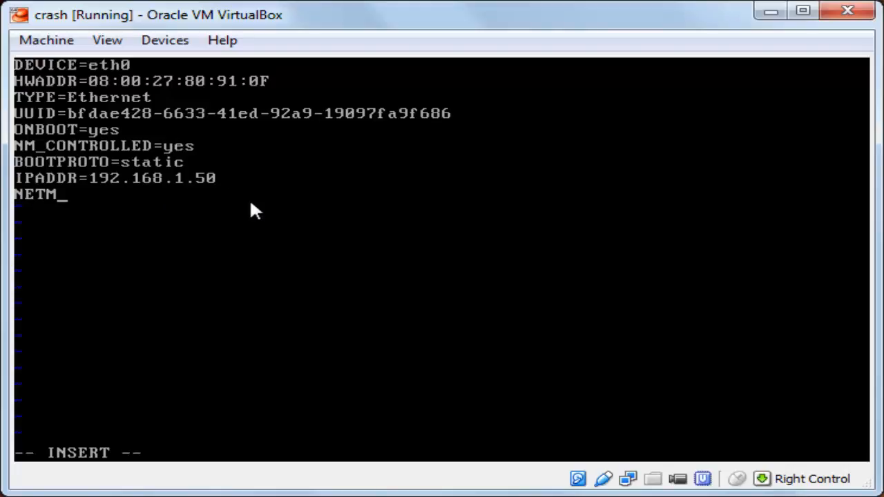
text(ASK=2)
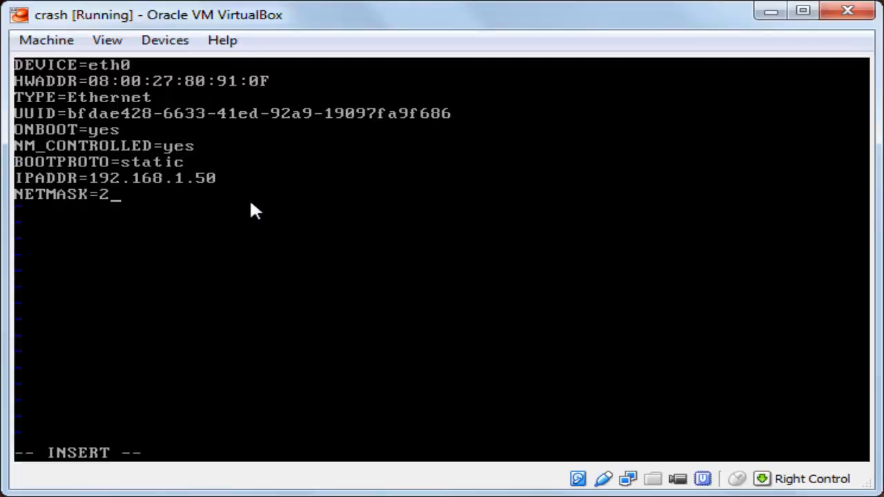
text(55.255.255.)
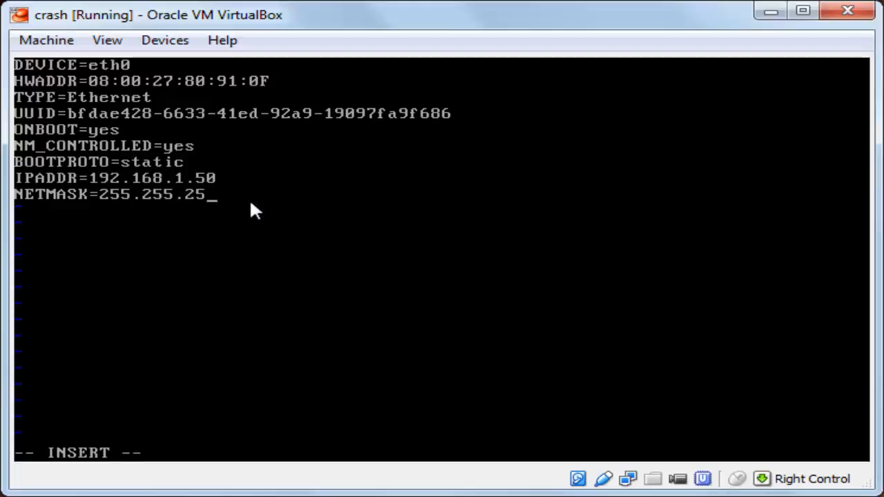
text(0)
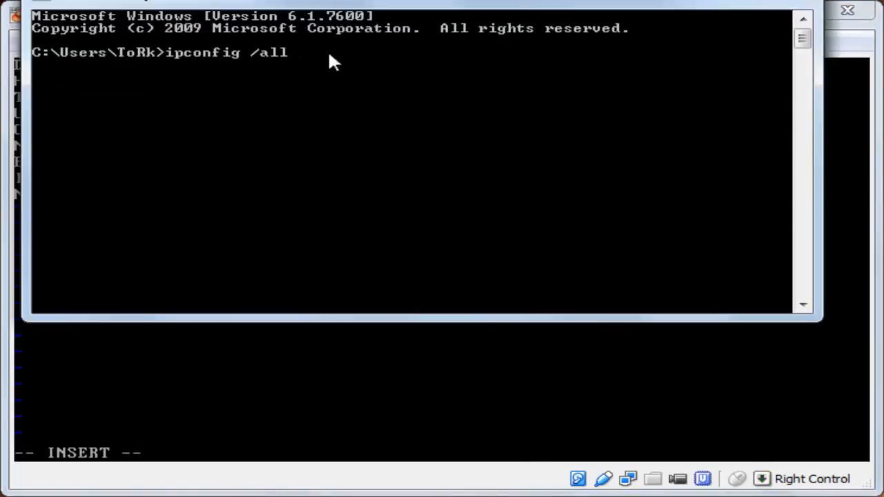
- Switch to the Windows Command Prompt, run ipconfig /all and find the wireless LAN adapter's section
drag(333, 3, 355, 114)
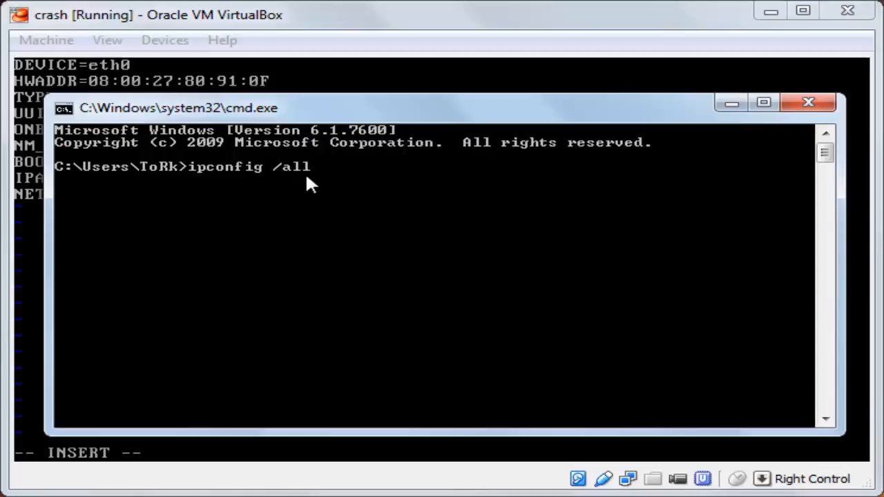
key(Return)
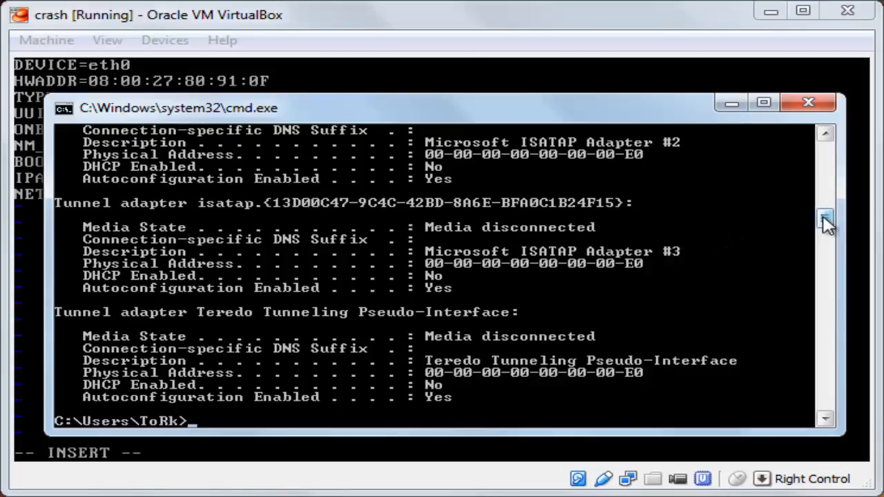
scroll(822, 206, up, 3)
drag(822, 206, 826, 166)
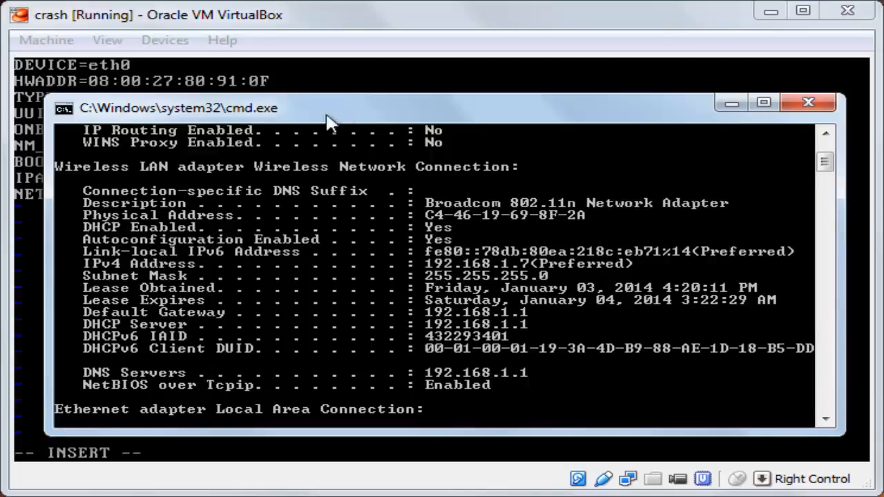
- Compare the host wireless adapter's IPv4 address and subnet mask with the entries in the virtual machine's eth0 file
drag(325, 114, 226, 242)
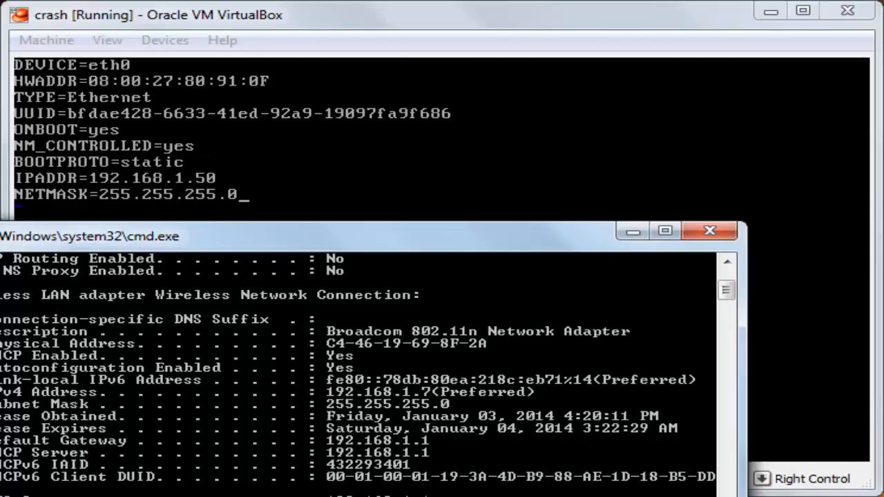
key(alt+Tab)
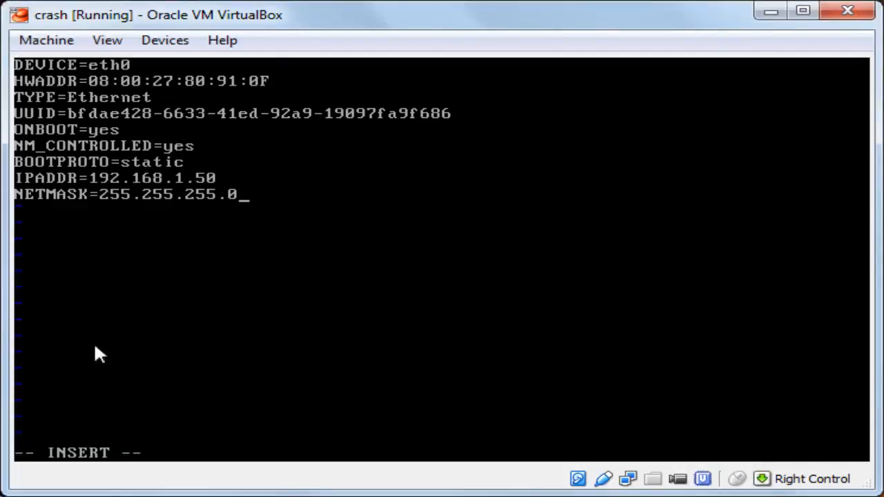
key(alt+Tab)
drag(152, 234, 186, 242)
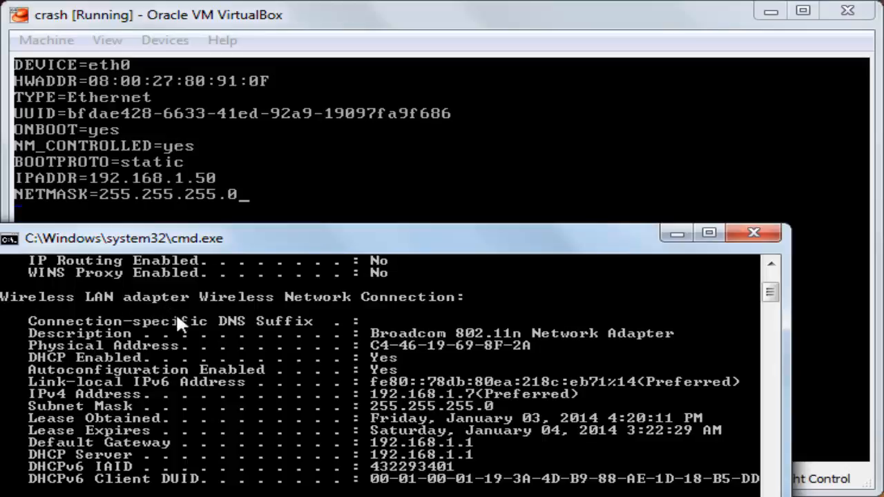
click(373, 16)
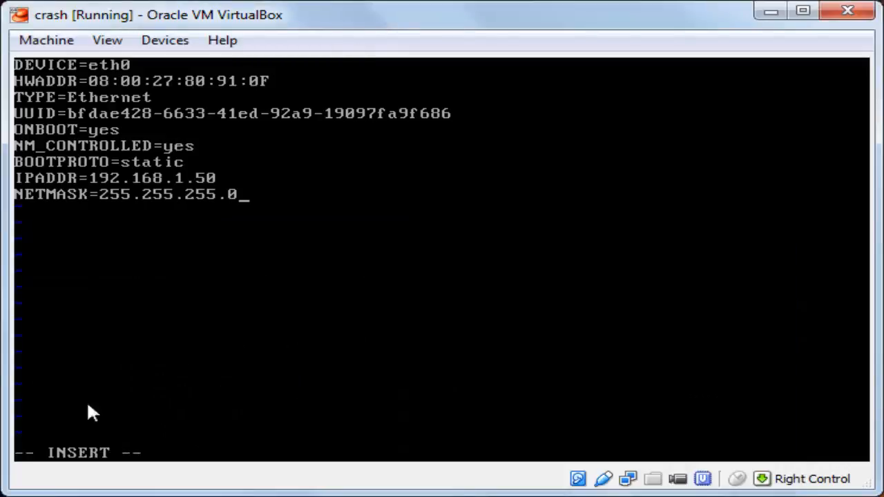
- Examine the VirtualBox Host-Only Network adapter's IPv4 settings in the Command Prompt's ipconfig output
click(1, 247)
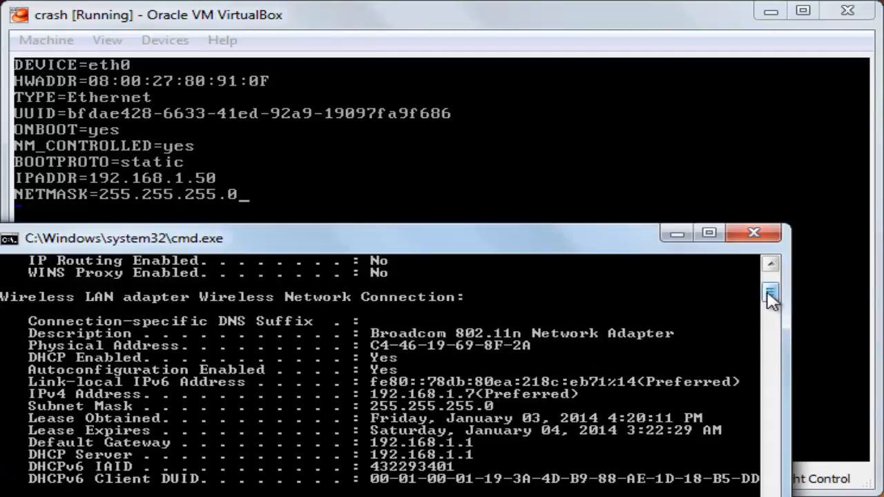
drag(771, 297, 773, 316)
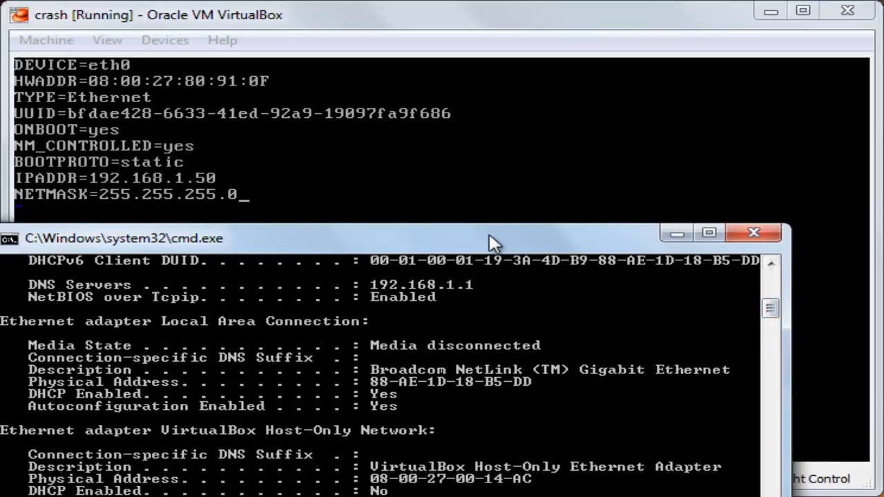
drag(492, 241, 530, 223)
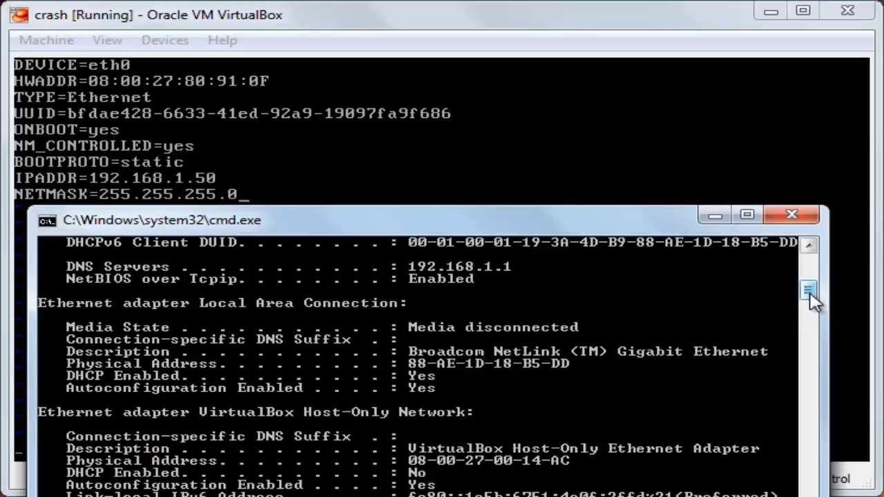
drag(809, 293, 812, 311)
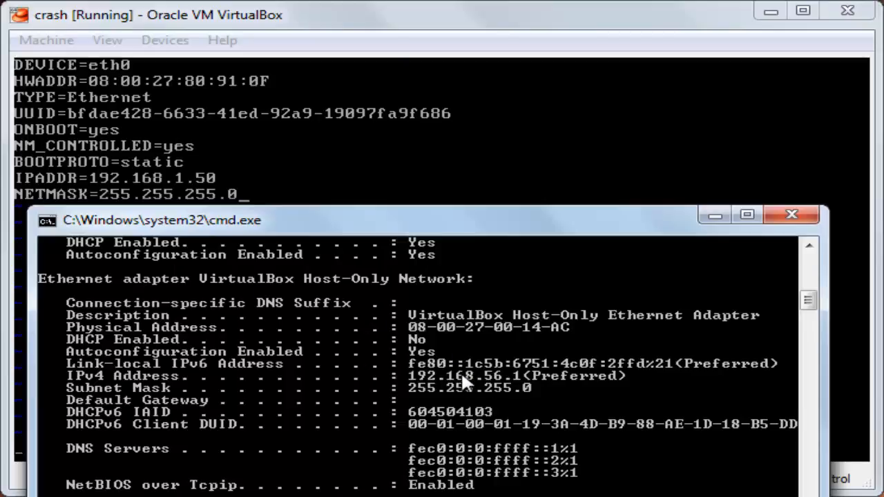
drag(806, 298, 805, 349)
- Return to the virtual machine, save the eth0 configuration file and quit vi
key(alt+Tab)
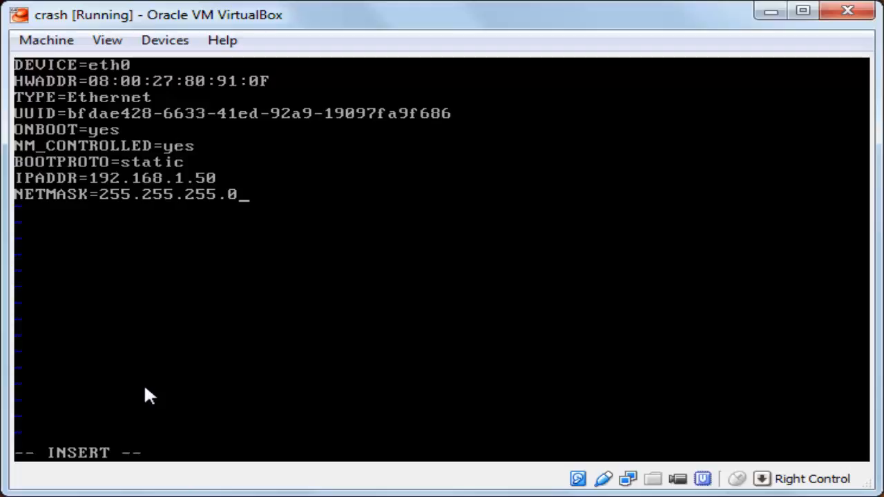
key(Escape)
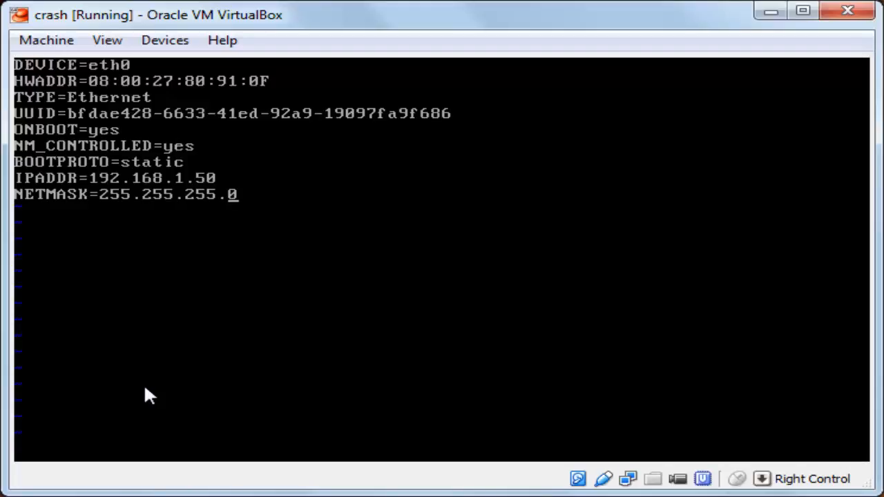
text(:wq)
key(Return)
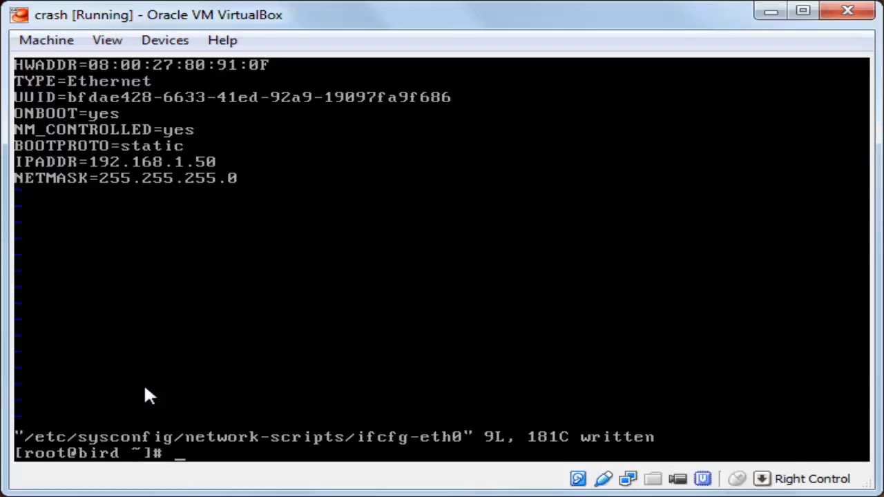
- Open the file /etc/sysconfig/network in vi
text(vi /etc/)
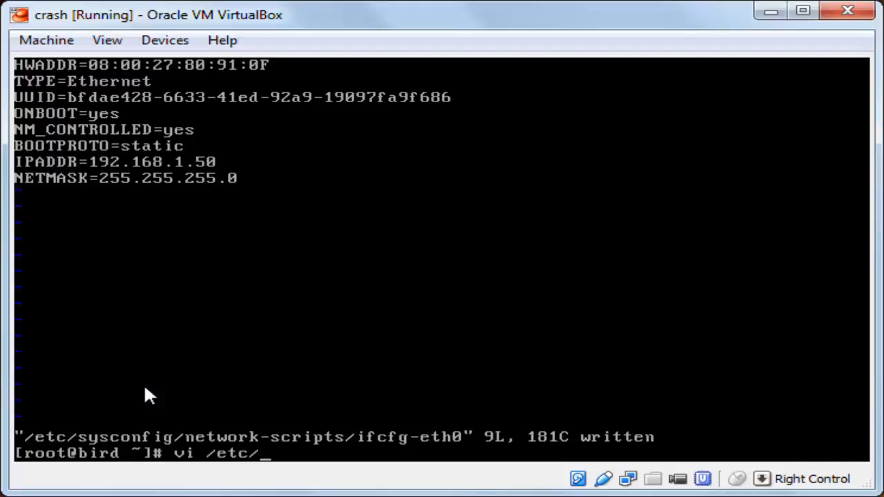
text(sysconfi)
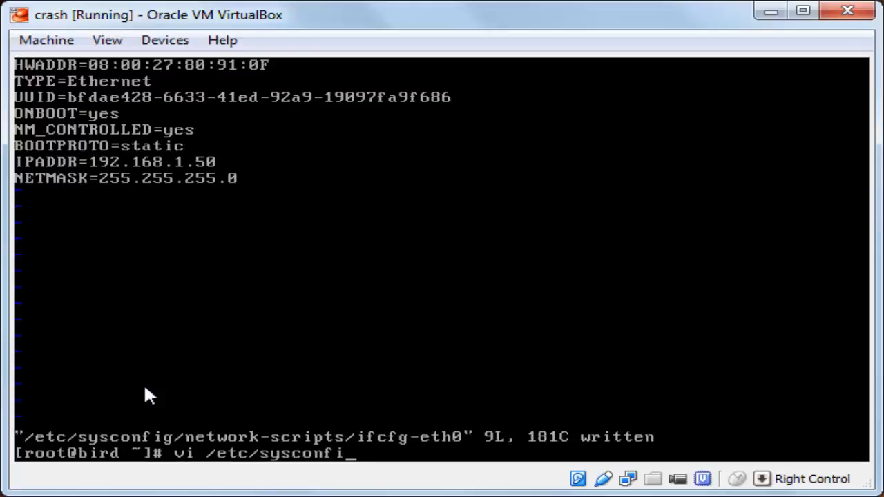
text(g/network)
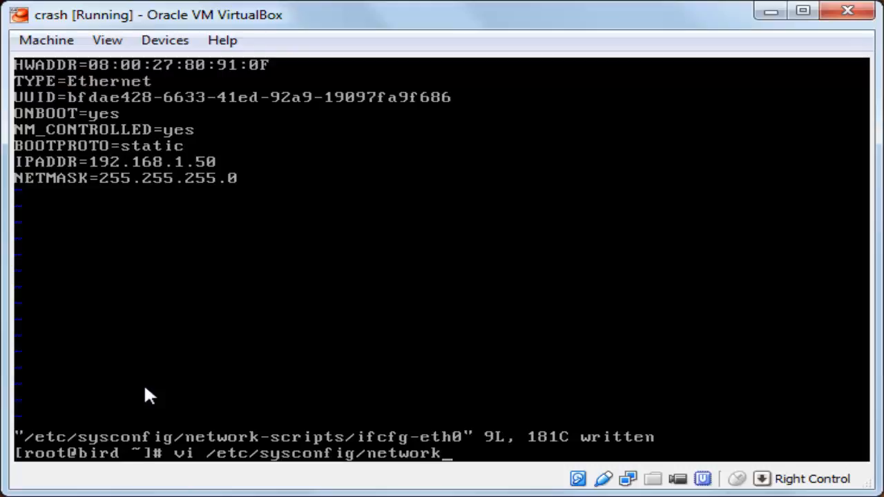
key(Return)
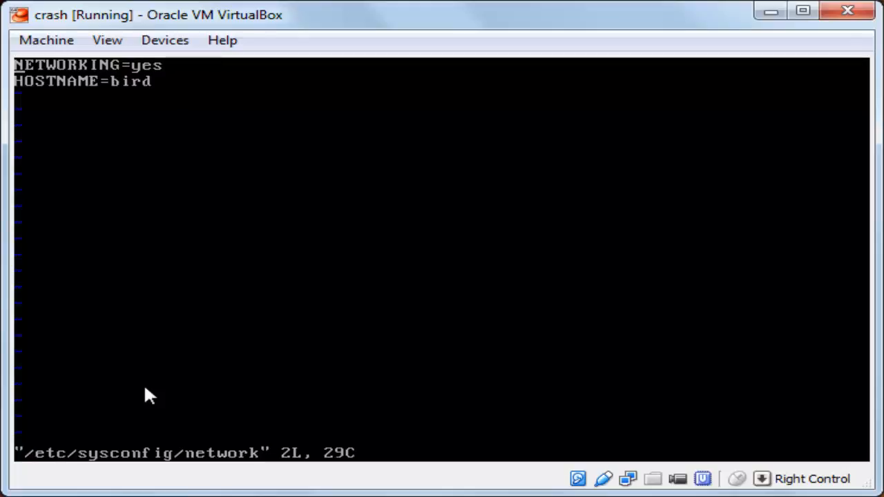
- Add the line GATEWAY=192.168.1.1 below the HOSTNAME entry in the network file
key(i)
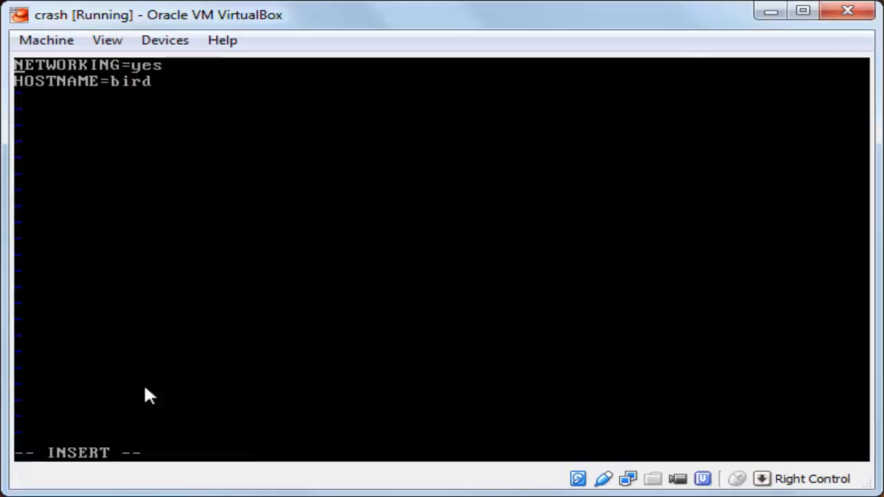
key(Down)
key(Right)
key(Right)
key(Right)
key(Right)
key(Right)
key(Right)
key(Right)
key(Right)
key(Right)
key(Right)
key(Right)
key(Right)
key(Right)
key(Return)
text(GA)
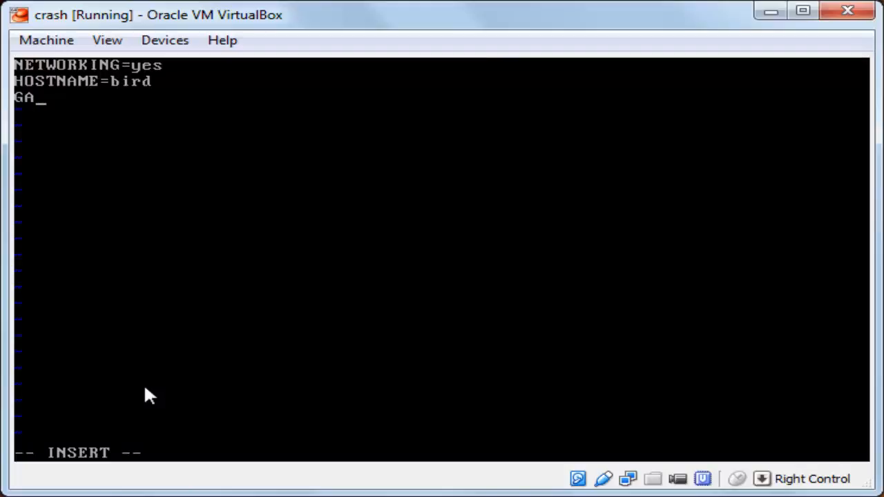
text(TEWA)
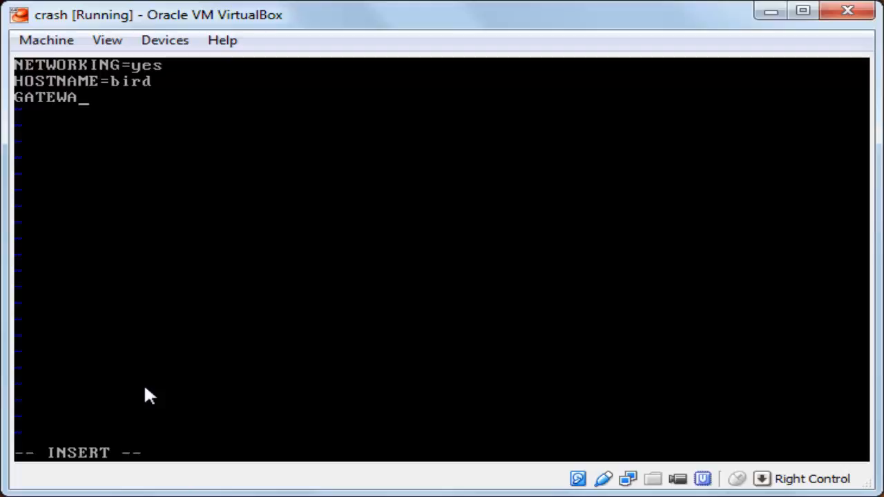
text(Y=1)
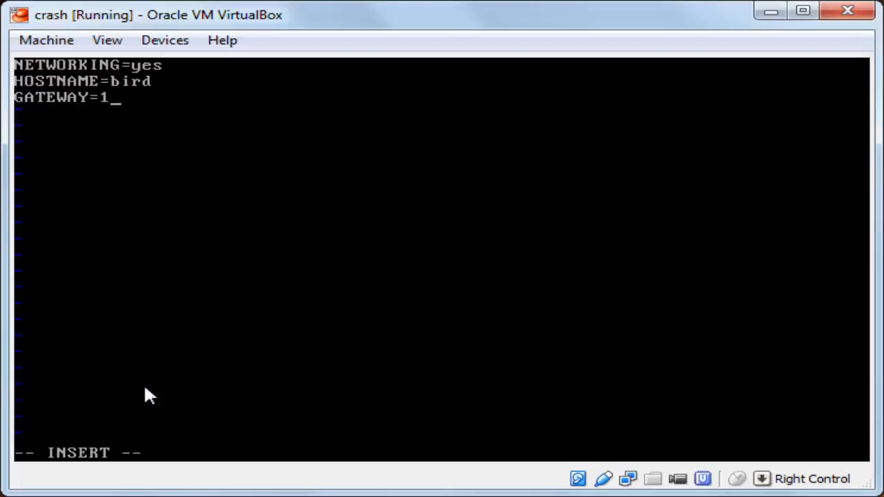
text(92.)
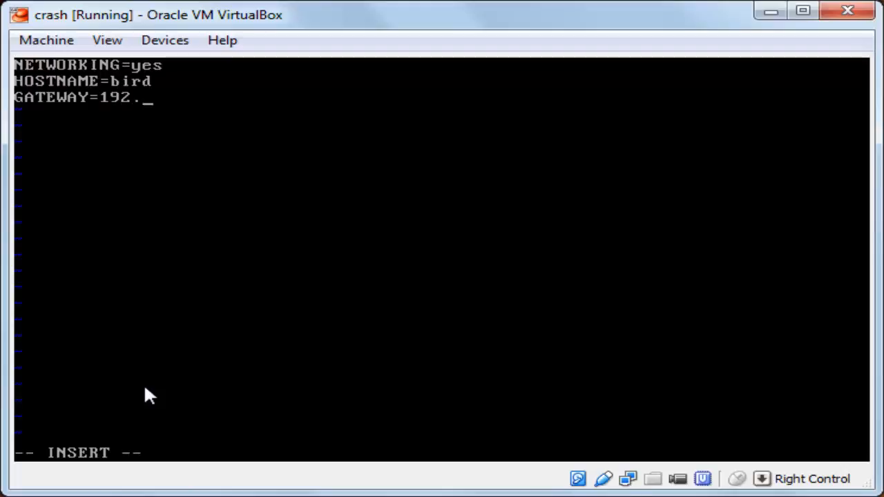
text(168)
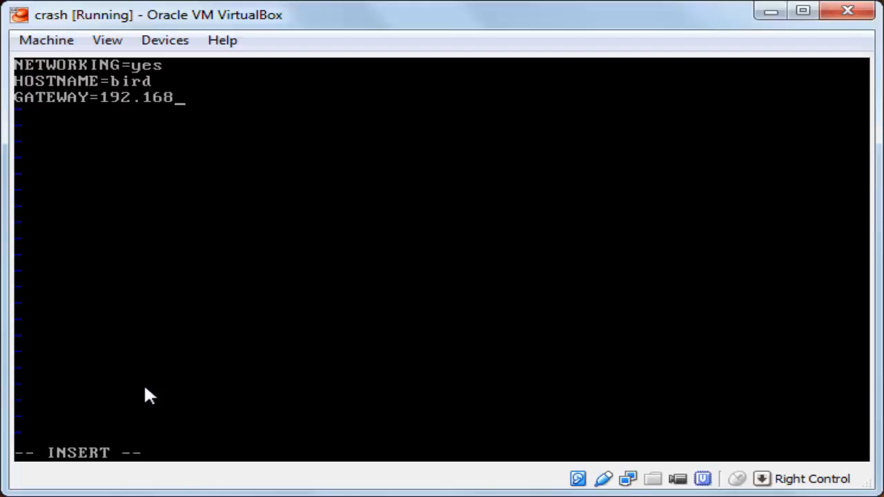
text(.1.1)
- Save the /etc/sysconfig/network file and quit vi
key(Escape)
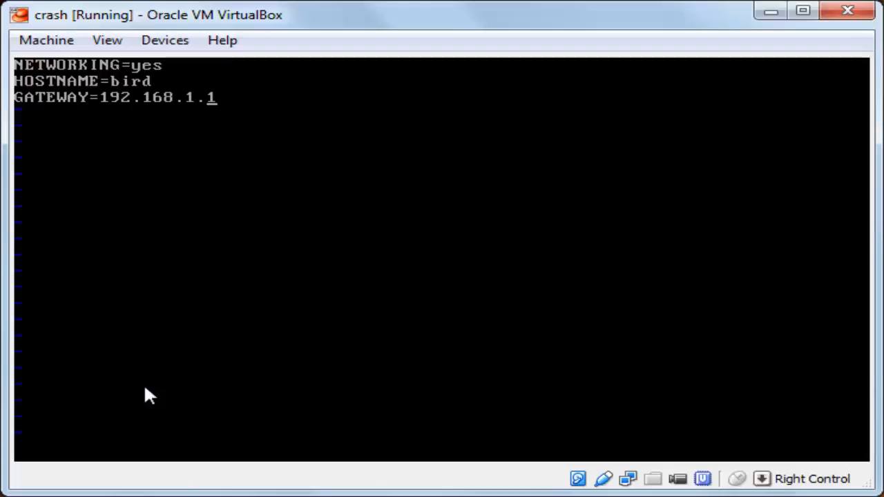
text(:wq)
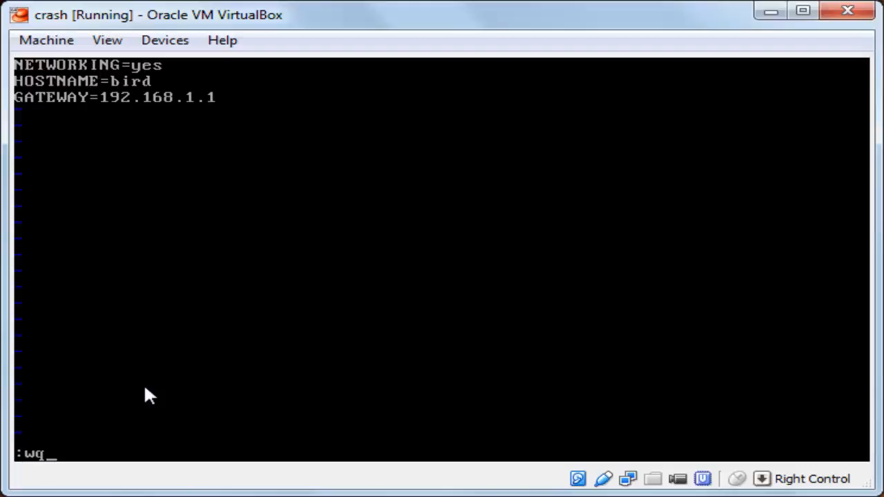
key(Return)
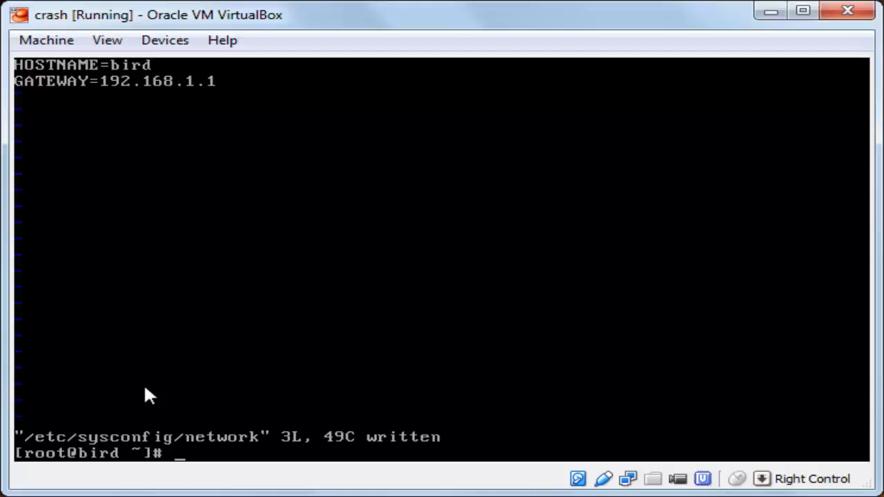
- Open the file /etc/resolv.conf in vi
text(vi /etc/r)
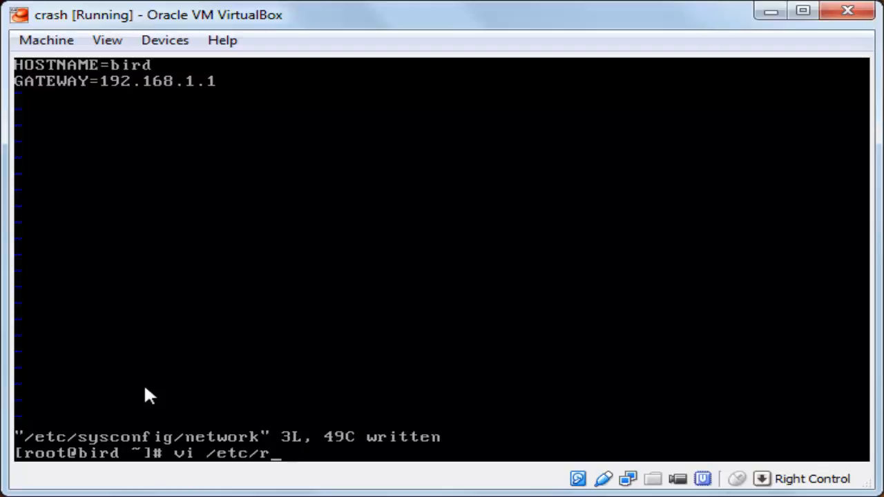
text(esolv.conf)
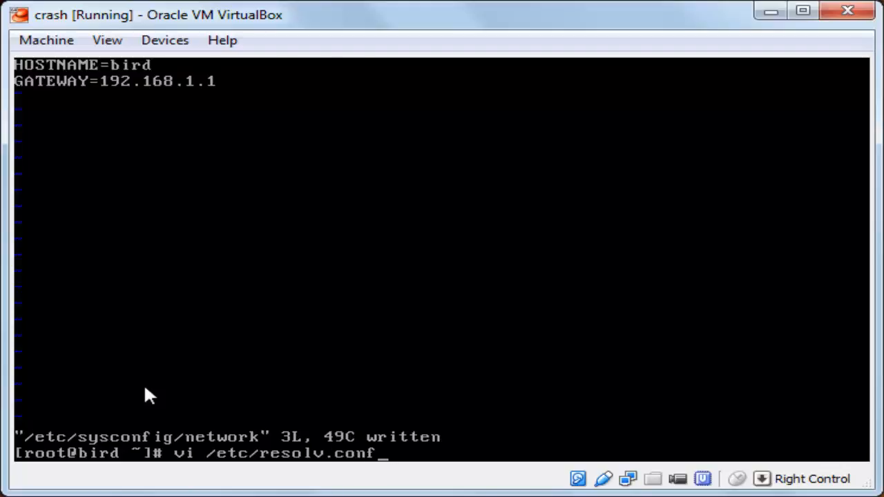
key(Return)
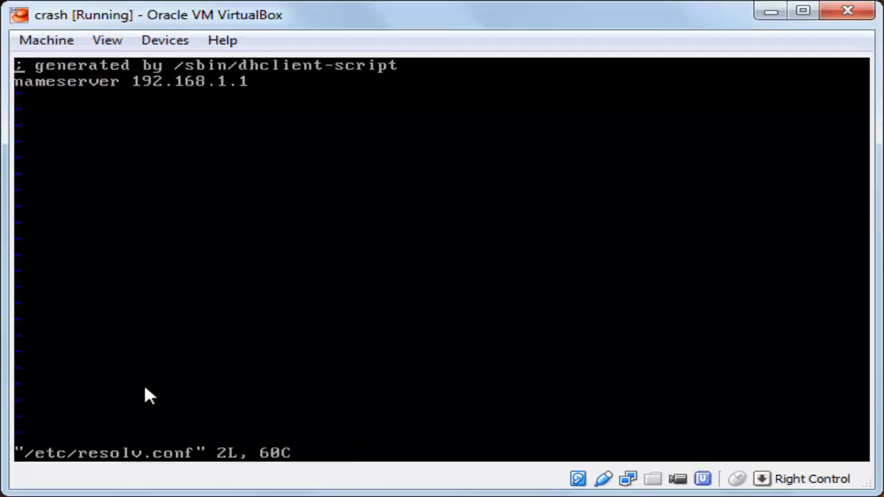
- Add the line "nameserver 8.8.8.8" below the existing nameserver entry in resolv.conf
key(j)
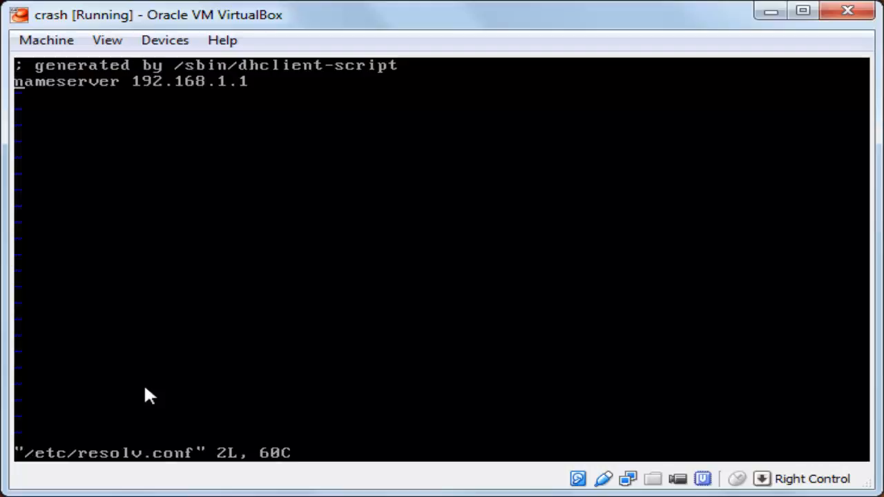
key(l)
key(i)
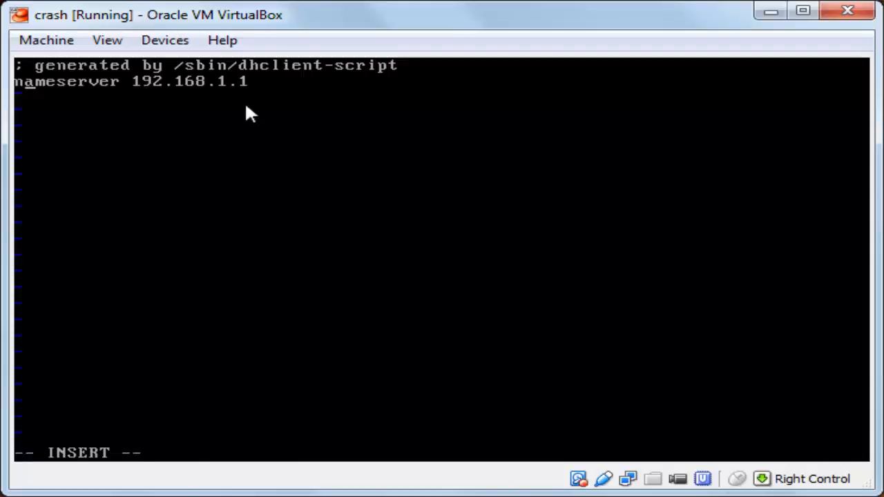
key(Right)
key(Right)
key(Right)
key(Right)
key(Right)
key(Right)
key(Right)
key(Right)
key(Right)
key(Right)
key(Right)
key(Right)
key(Right)
key(Right)
key(Right)
key(Right)
key(Right)
key(Right)
key(Right)
key(Return)
text(names)
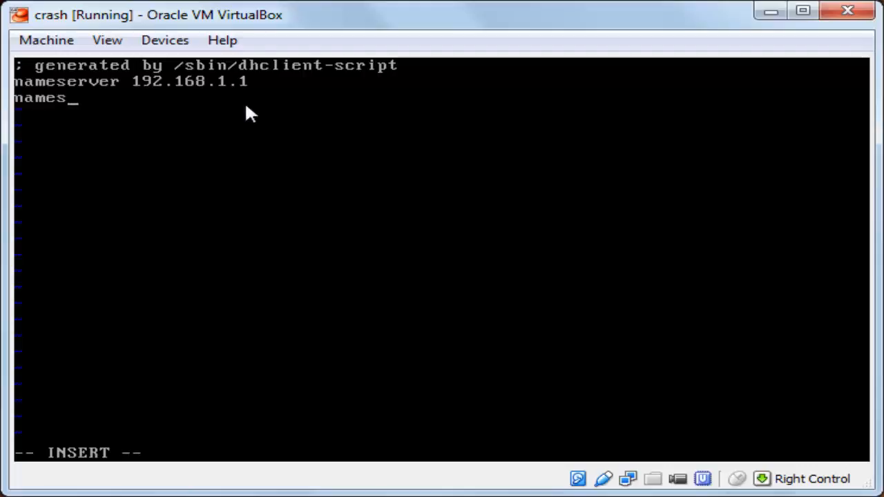
text(erver 8)
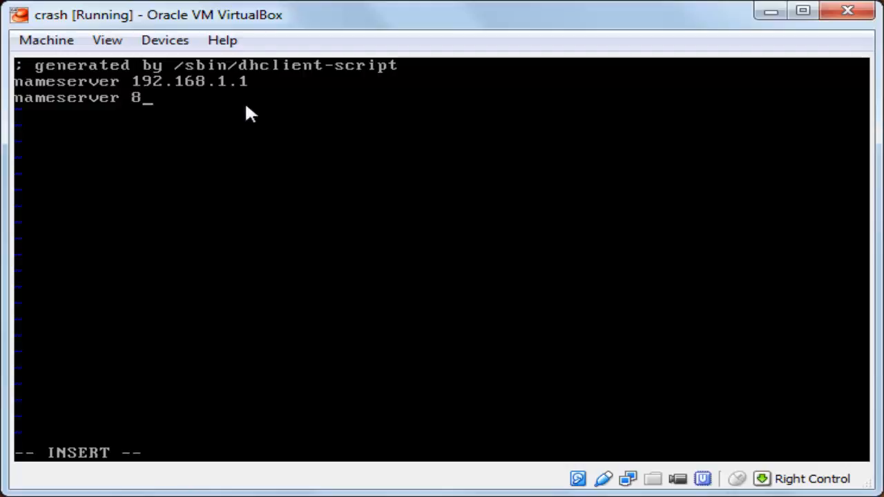
text(.8.8.8)
click(237, 7)
- Save the /etc/resolv.conf file and quit vi
key(Escape)
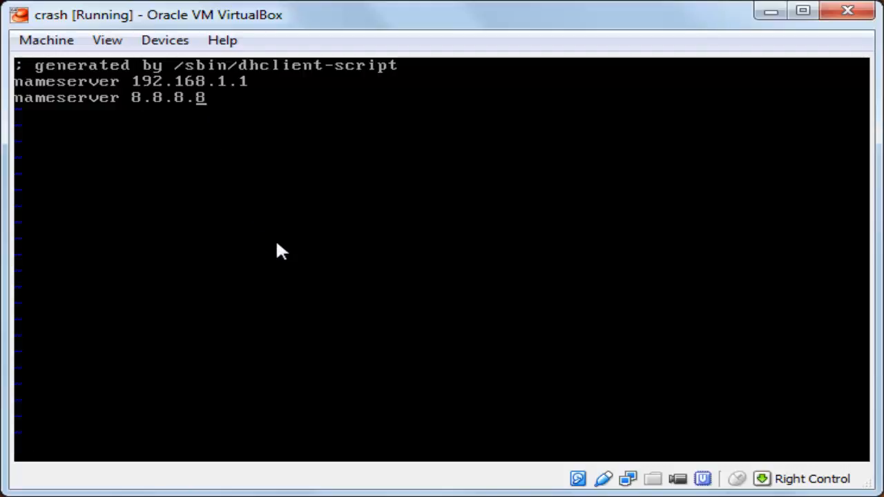
text(:wq)
key(Return)
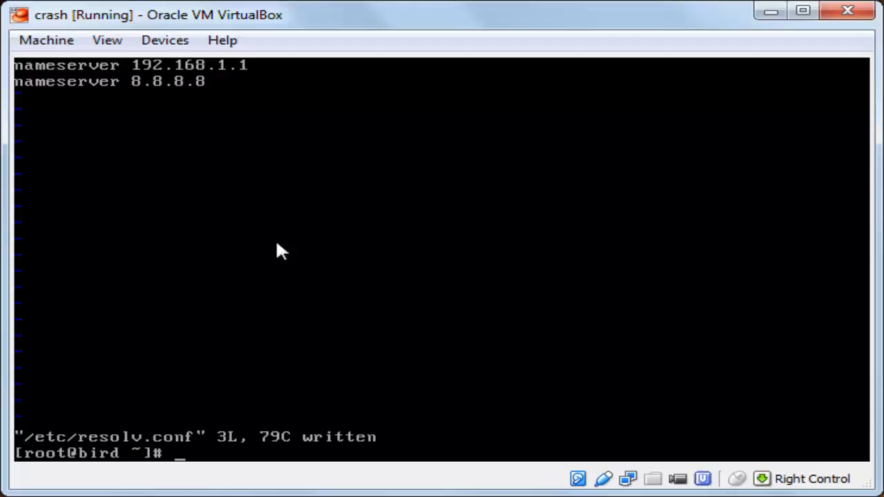
- Restart the network service by running /etc/init.d/network restart
text(/etc/ini)
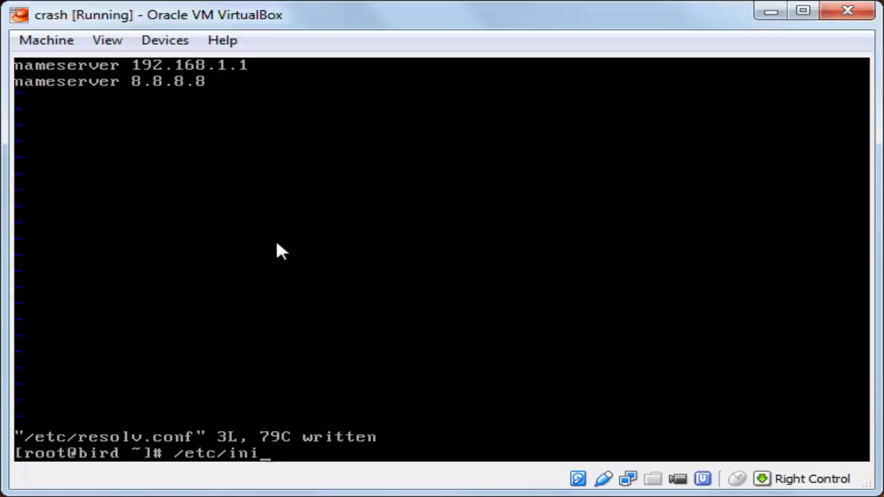
text(t.d/network)
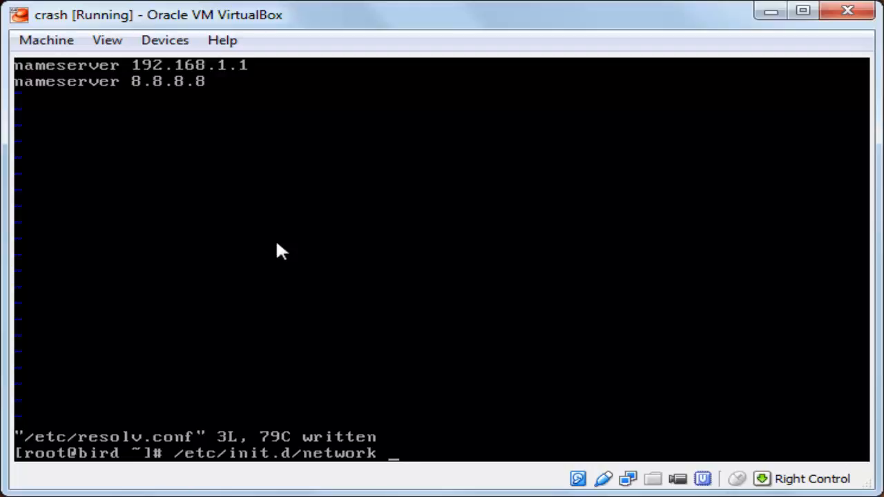
text( restart)
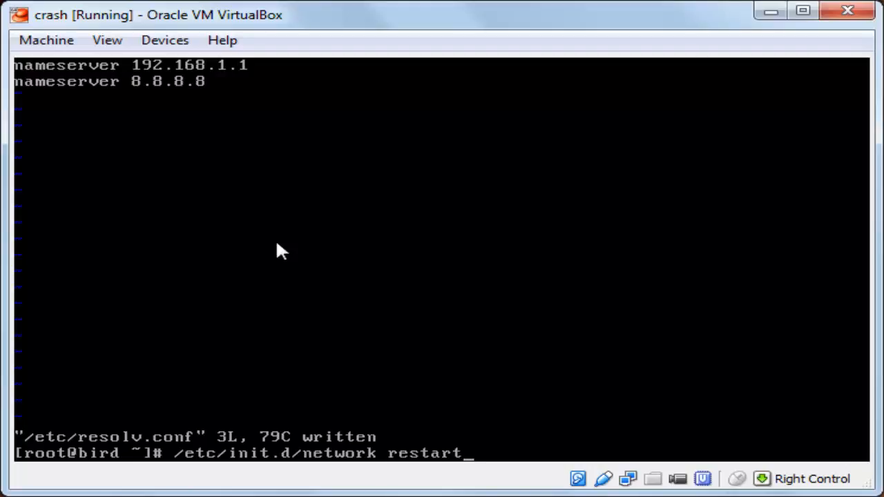
key(Return)
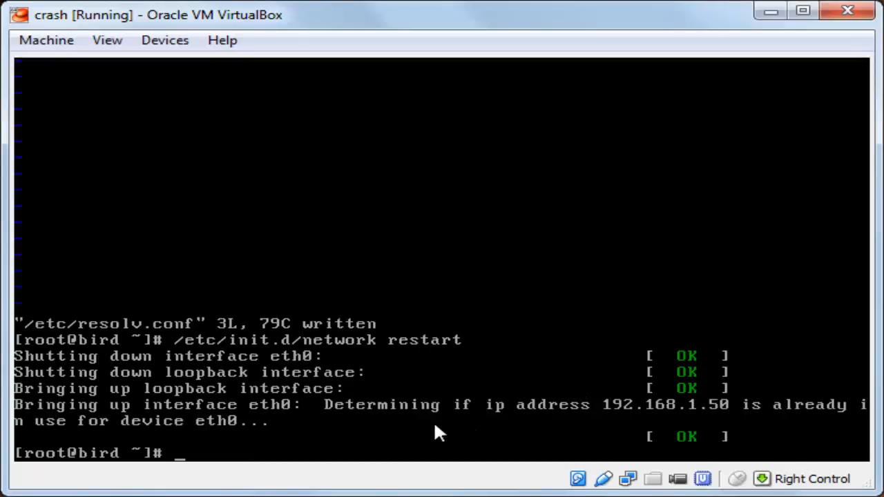
- Run ifconfig to check the IP address and netmask assigned to the eth0 interface
text(ifconfig)
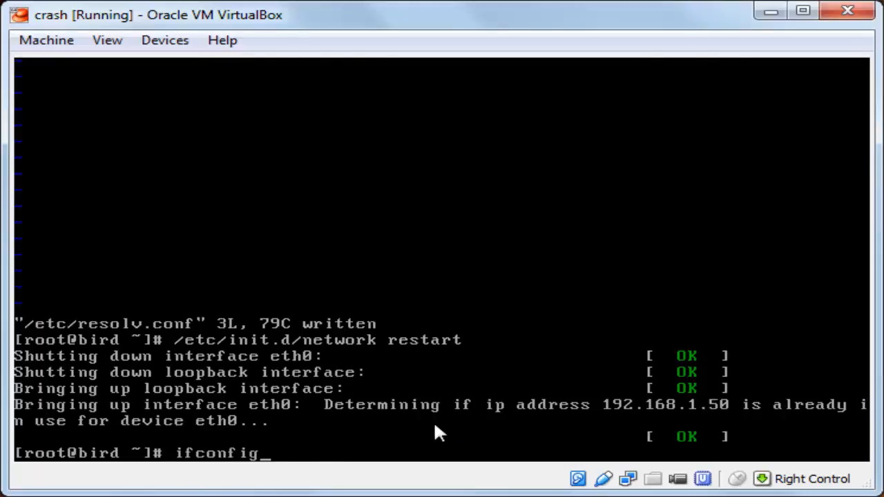
key(Return)
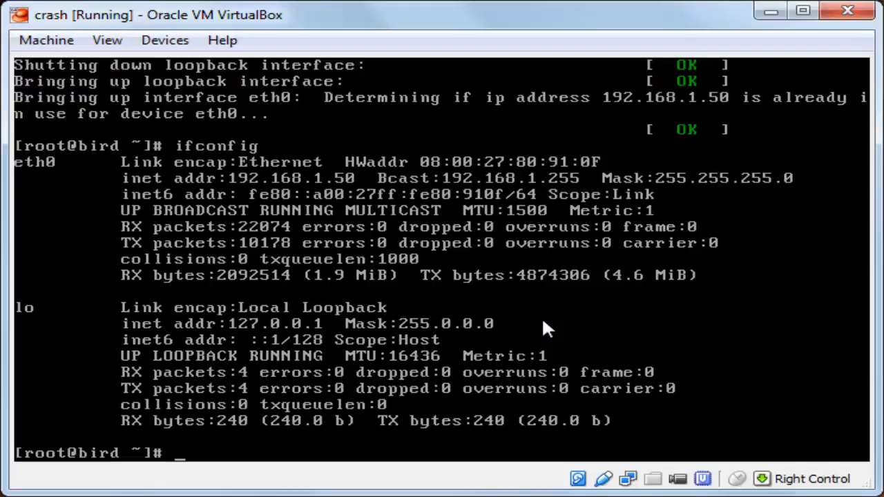
text(~)
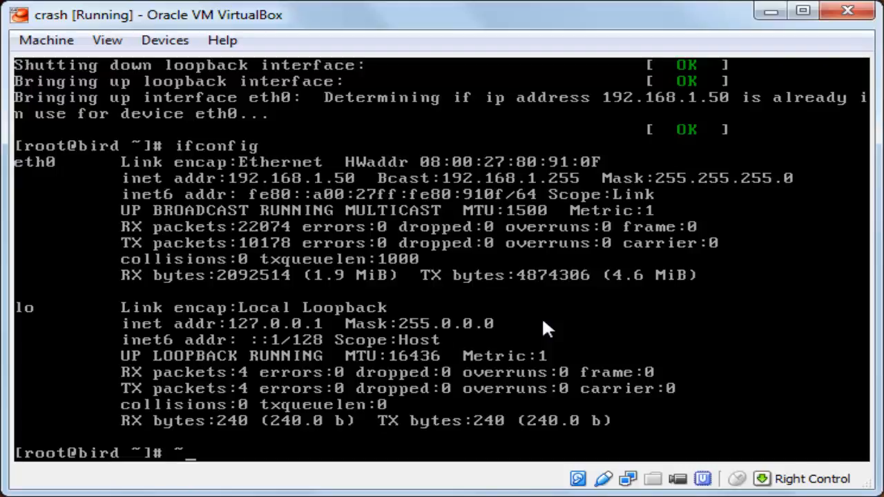